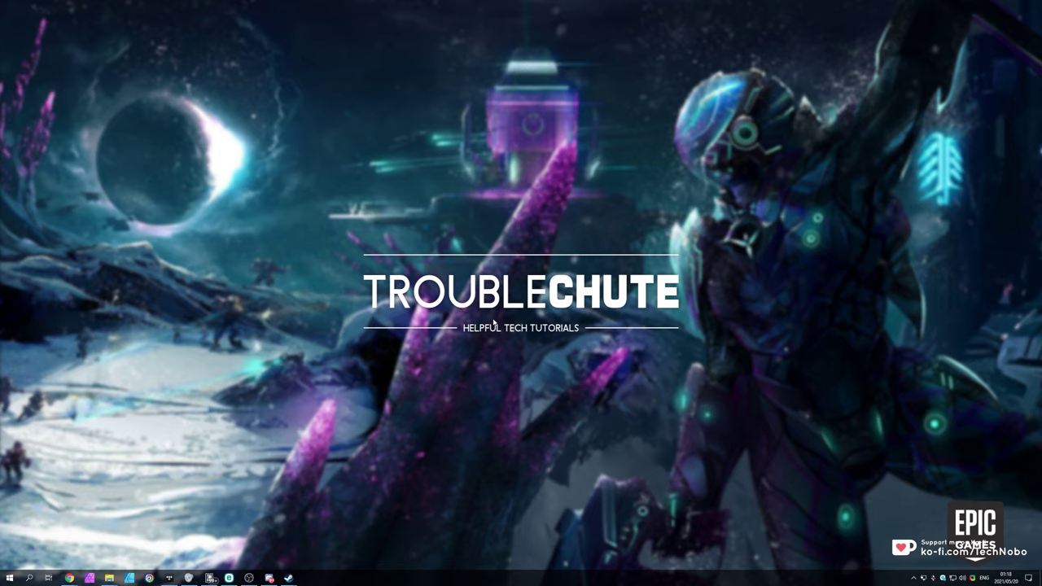
Open the %localappdata% folder through the Windows Run prompt
key(BackSpace)
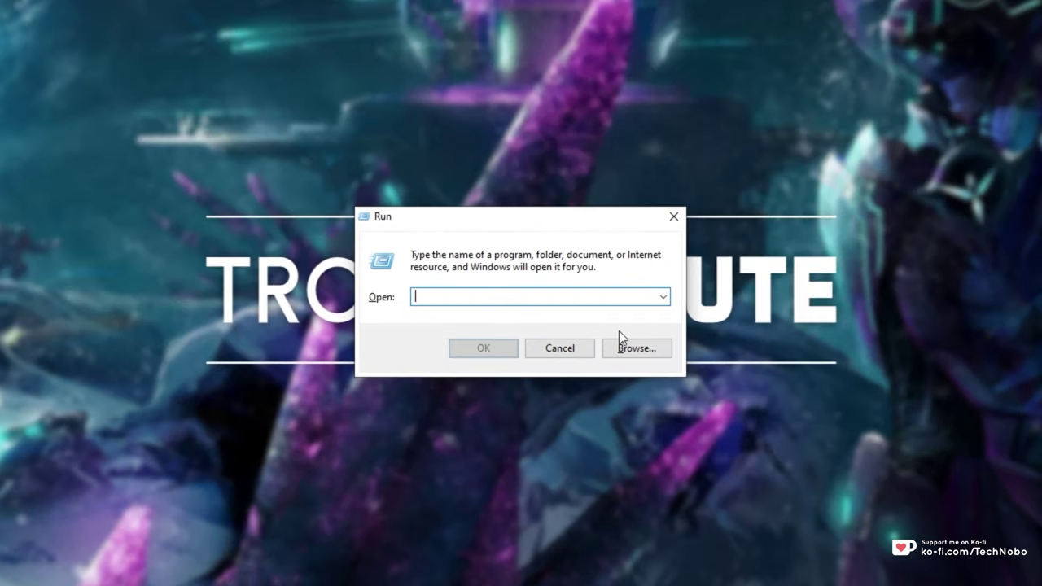
text(%)
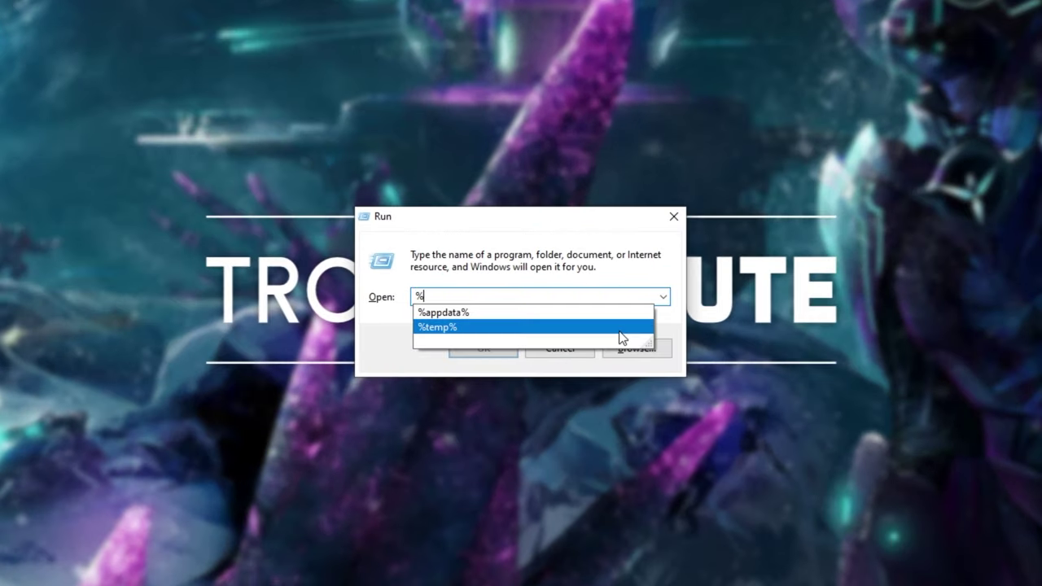
text(localappdata%)
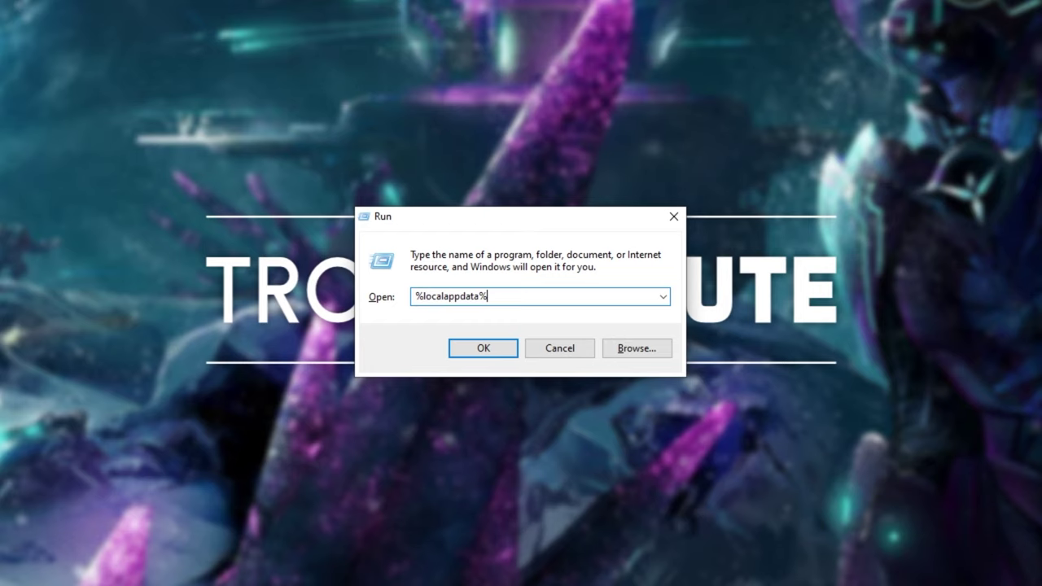
key(Return)
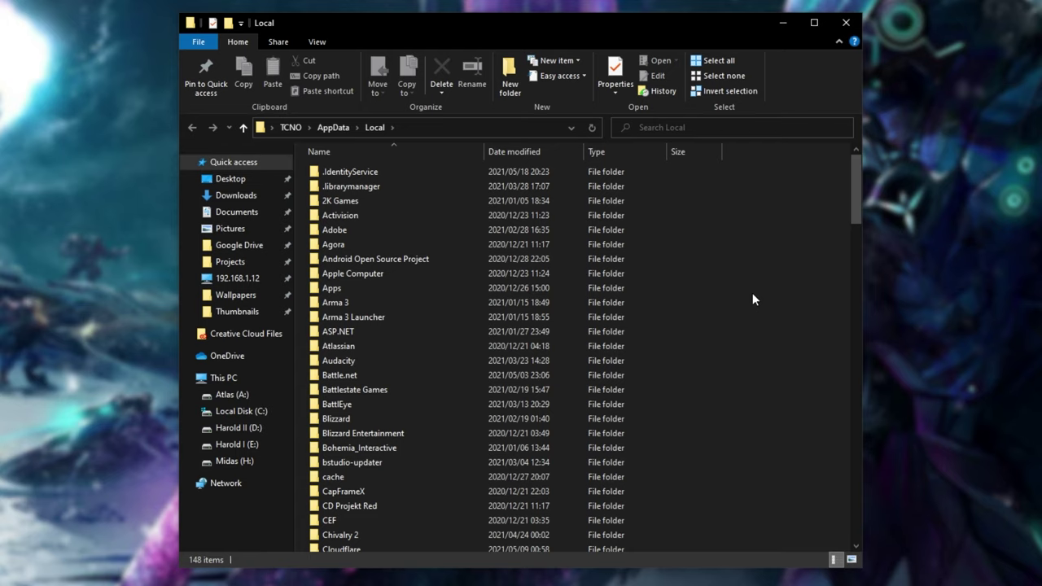
Delete the webcache_4147 folder from the Saved folder inside EpicGamesLauncher
key(e)
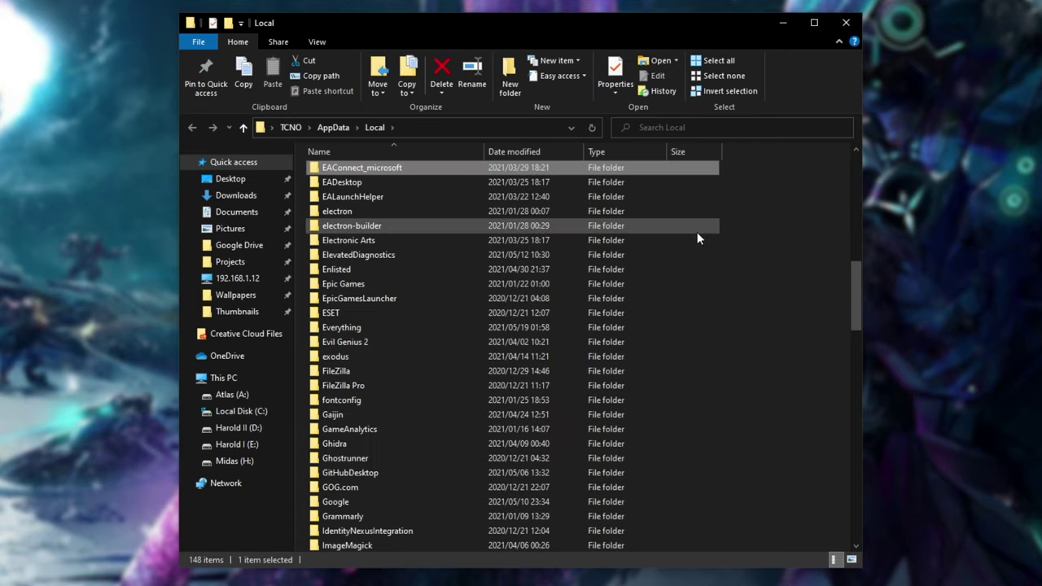
click(476, 298)
double_click(437, 298)
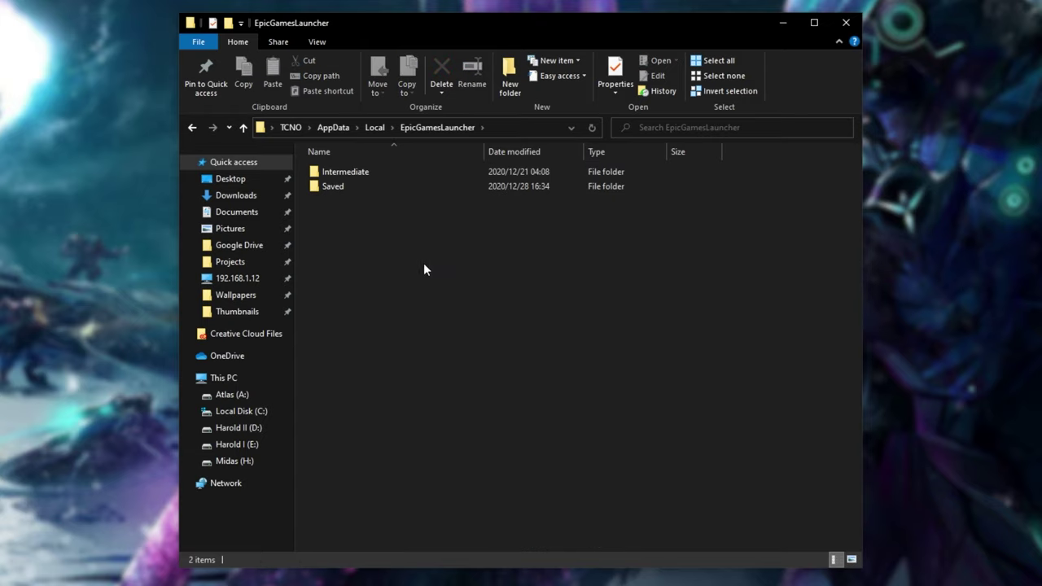
double_click(368, 188)
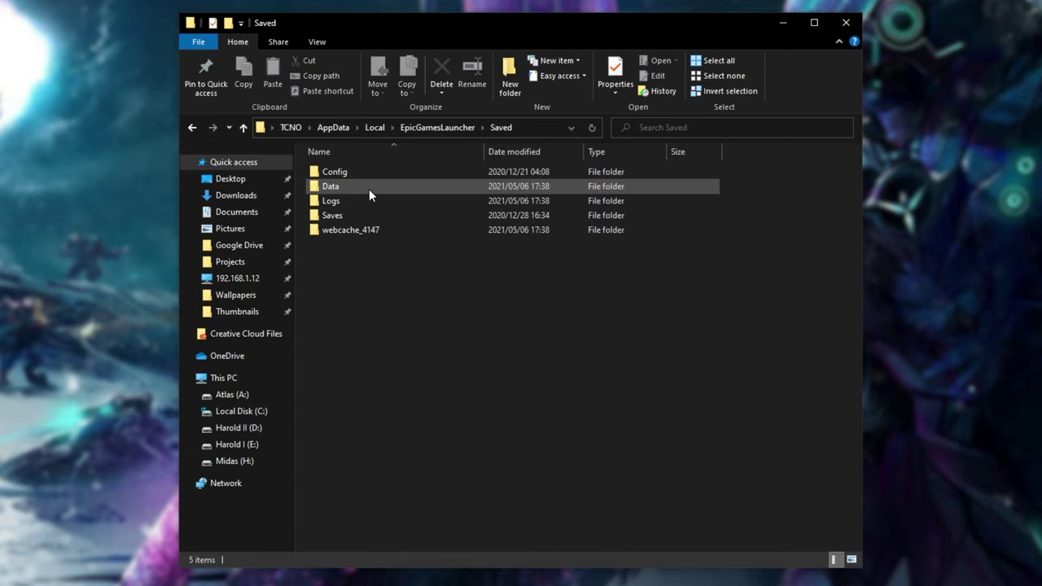
click(385, 232)
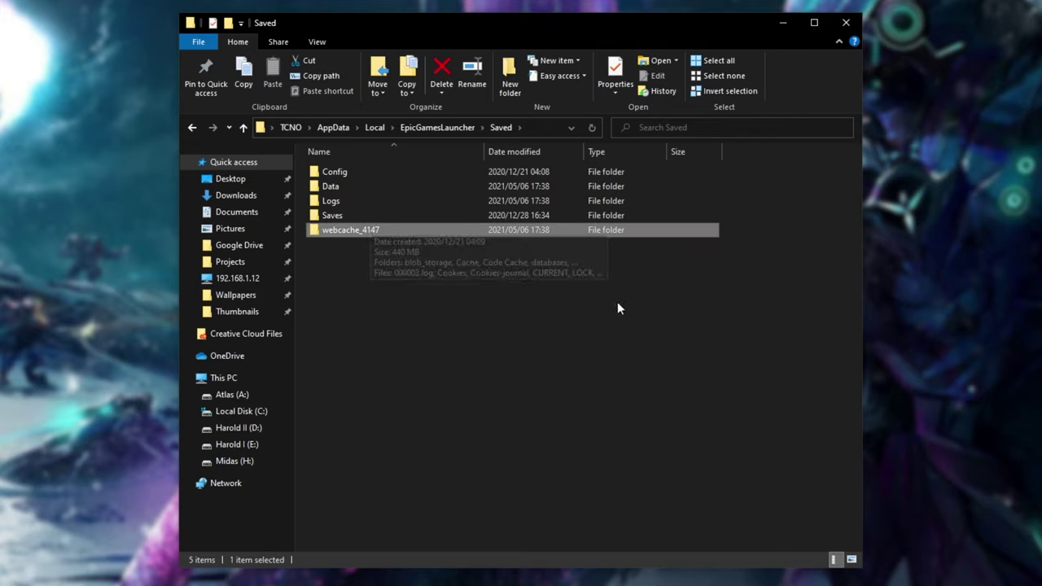
key(Delete)
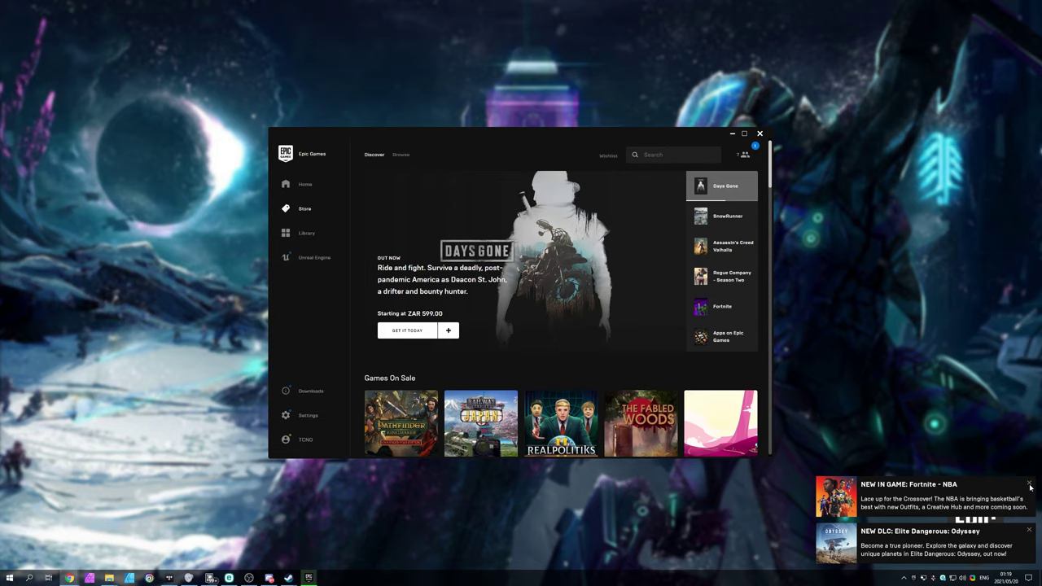
Dismiss the Epic Games news notification and minimise the launcher window
click(1033, 539)
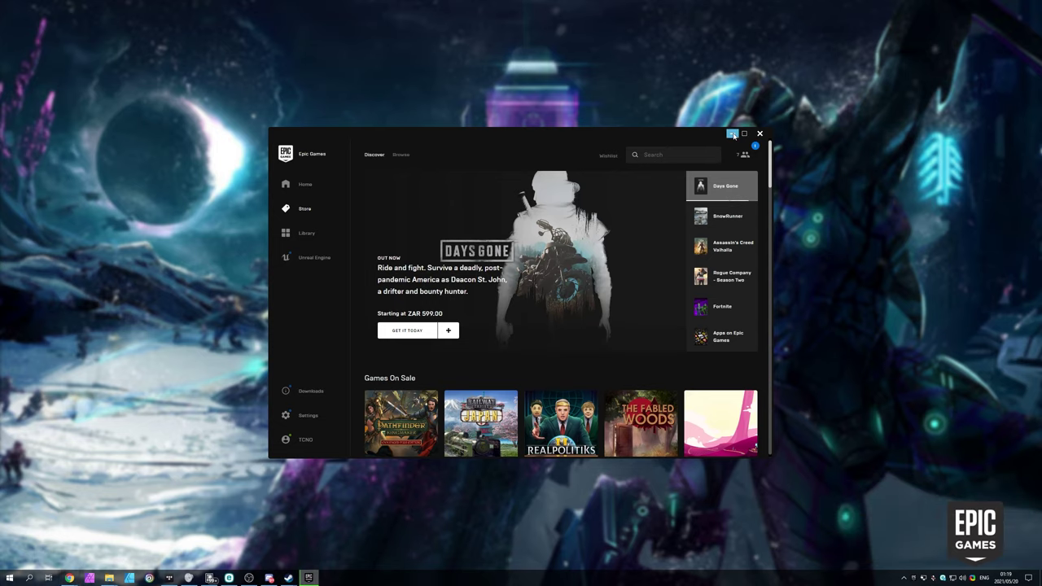
click(732, 134)
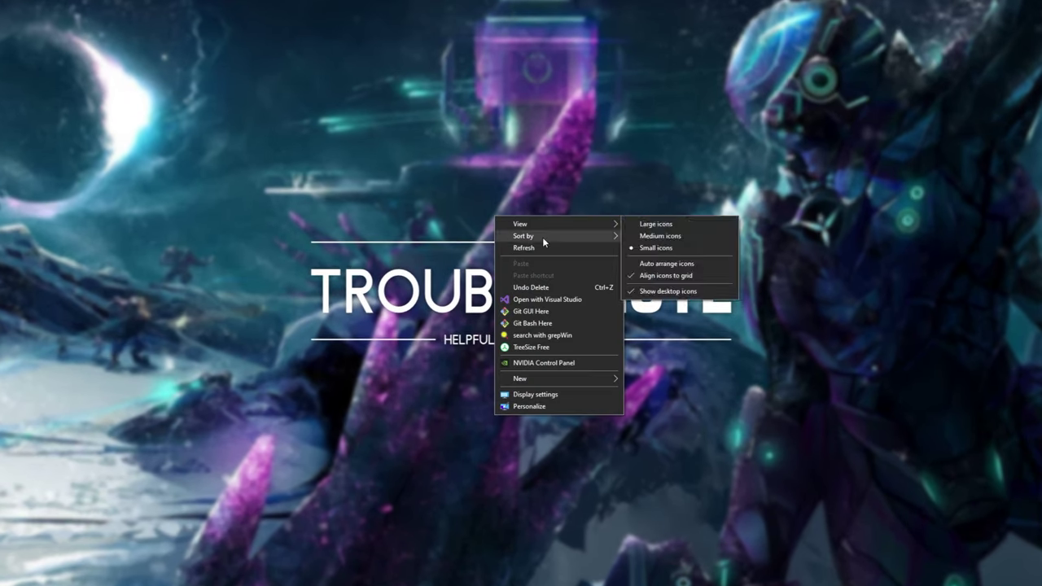
Open the Windows display settings from the desktop and go to the Graphics settings page
click(580, 394)
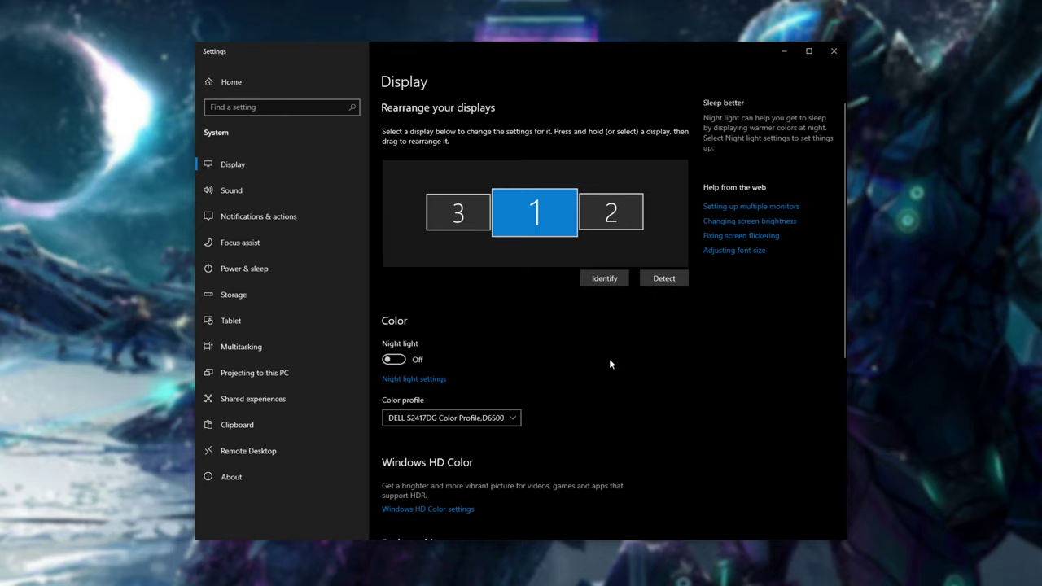
scroll(610, 363, down, 4)
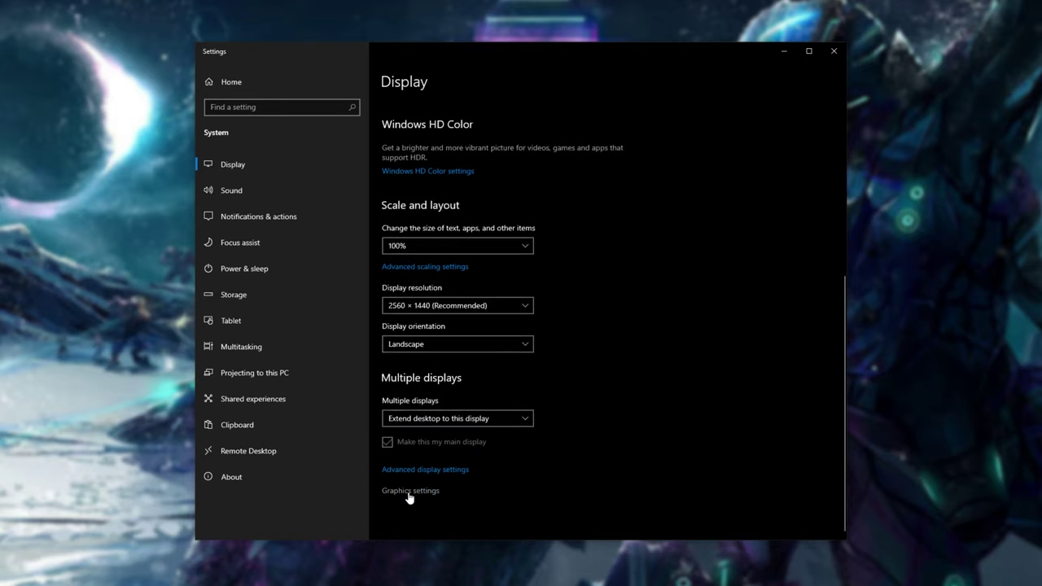
click(408, 491)
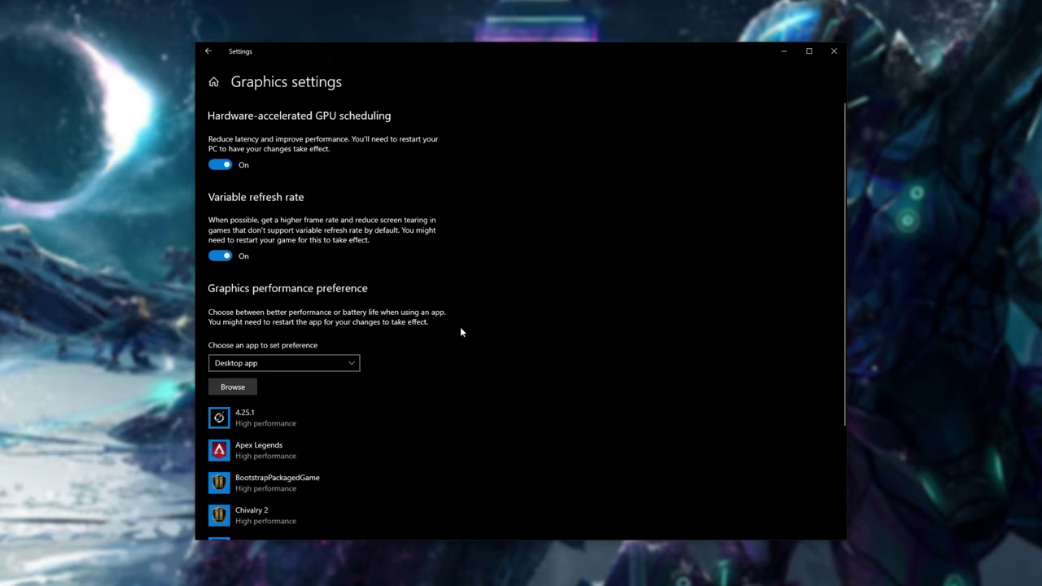
scroll(459, 330, down, 3)
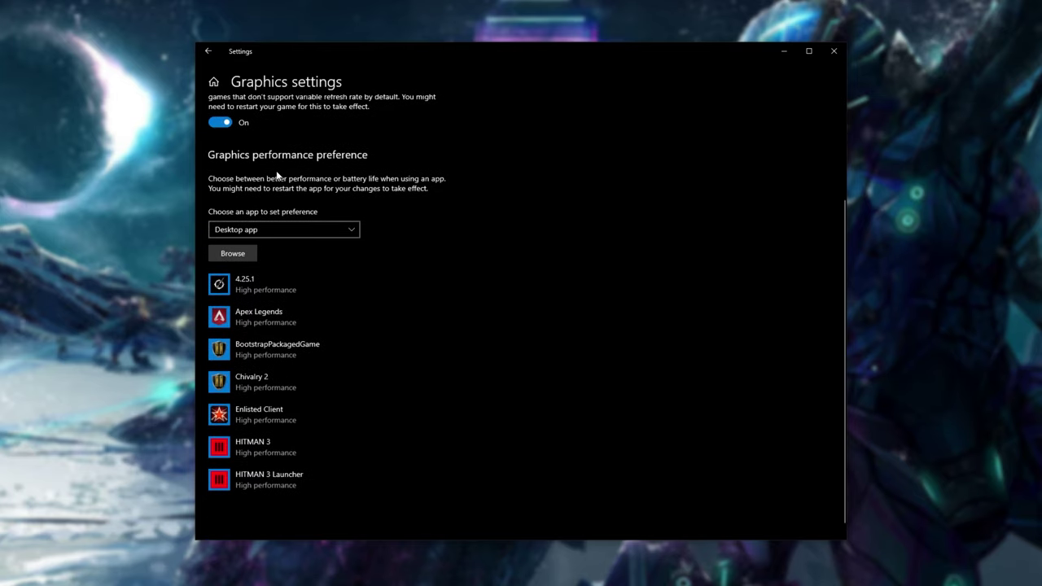
Browse for a desktop app and select EpicGamesLauncher.exe in C:\Program Files (x86)\Epic Games\Launcher\Engine\Binaries\Win64
click(270, 227)
click(248, 232)
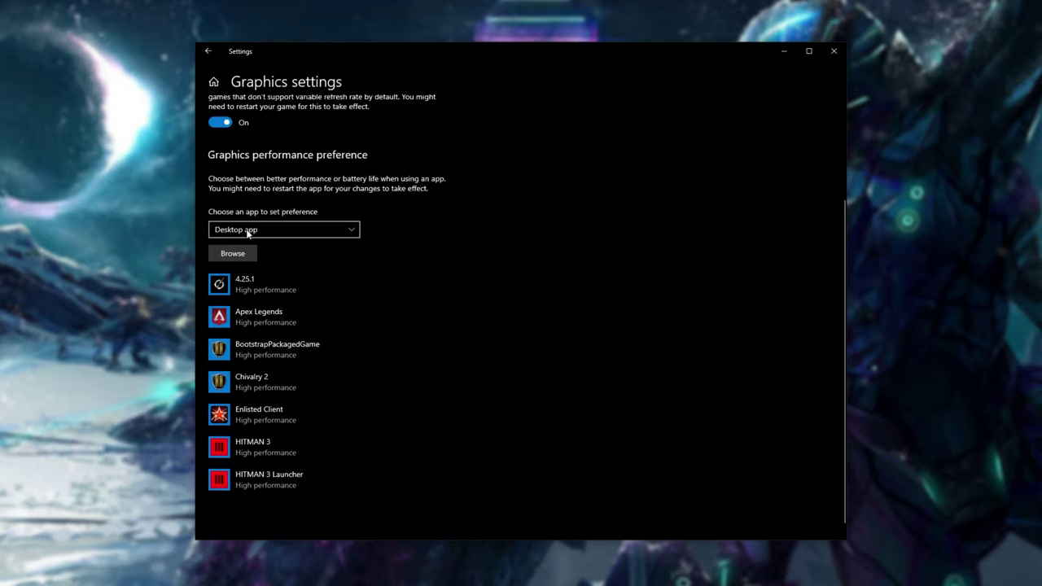
click(234, 254)
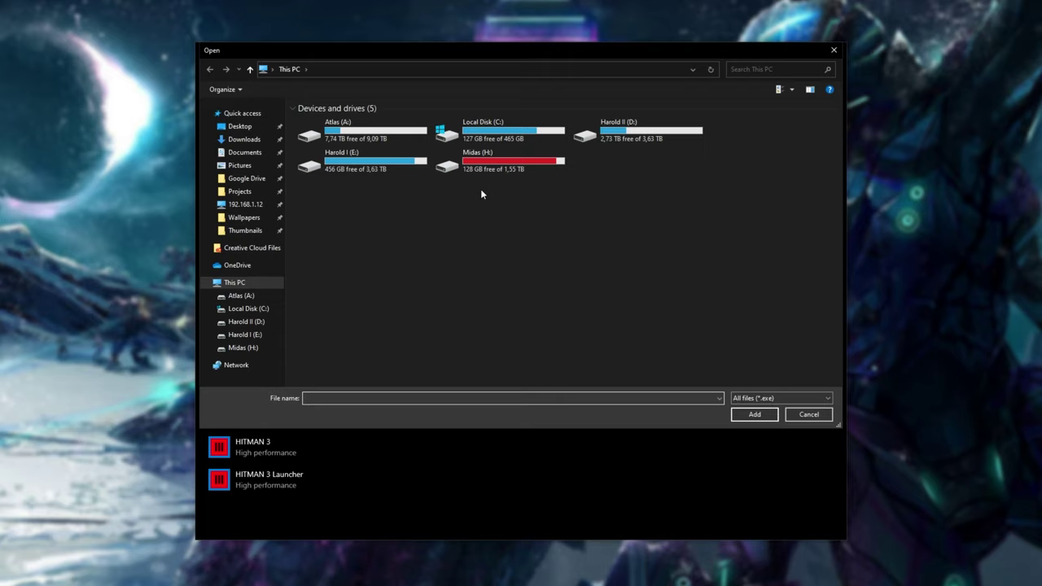
click(491, 144)
double_click(491, 145)
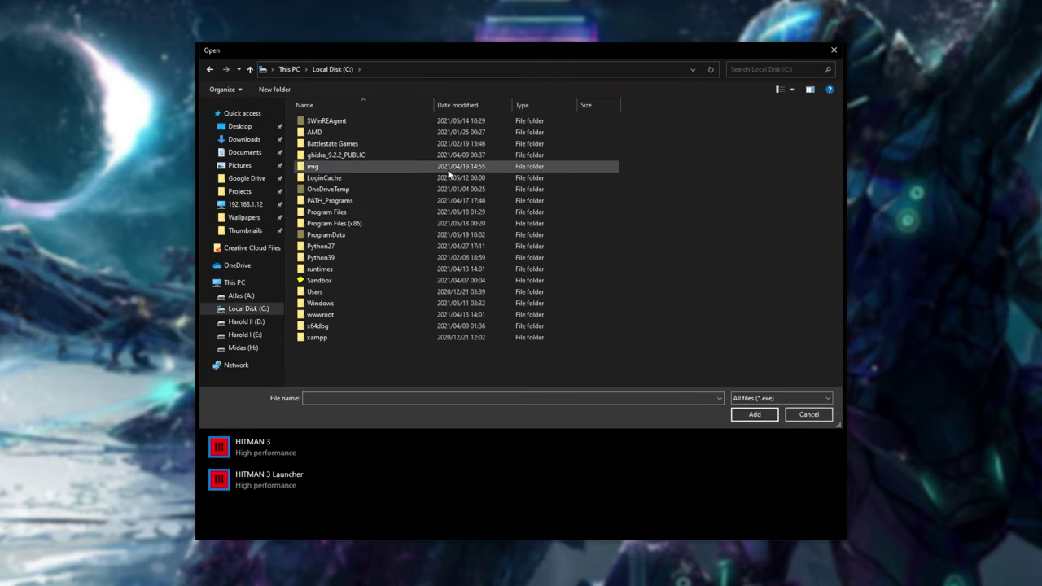
double_click(390, 221)
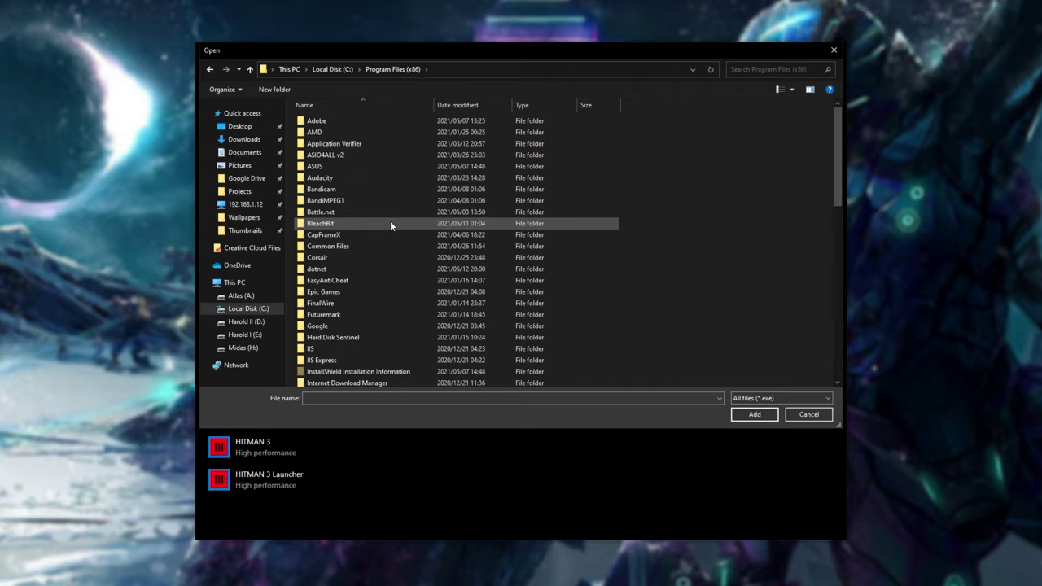
double_click(360, 292)
double_click(358, 131)
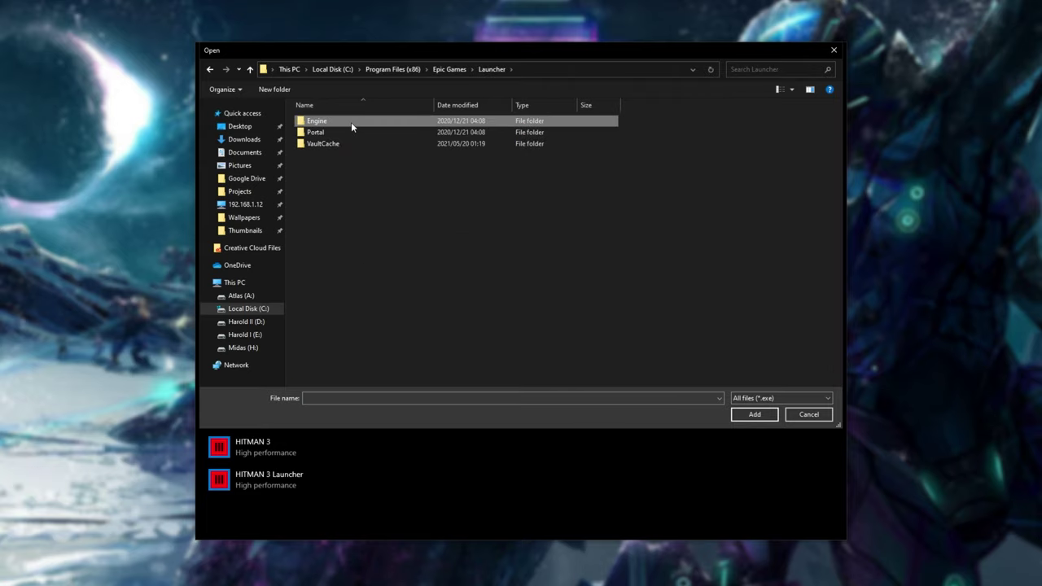
double_click(350, 122)
double_click(351, 122)
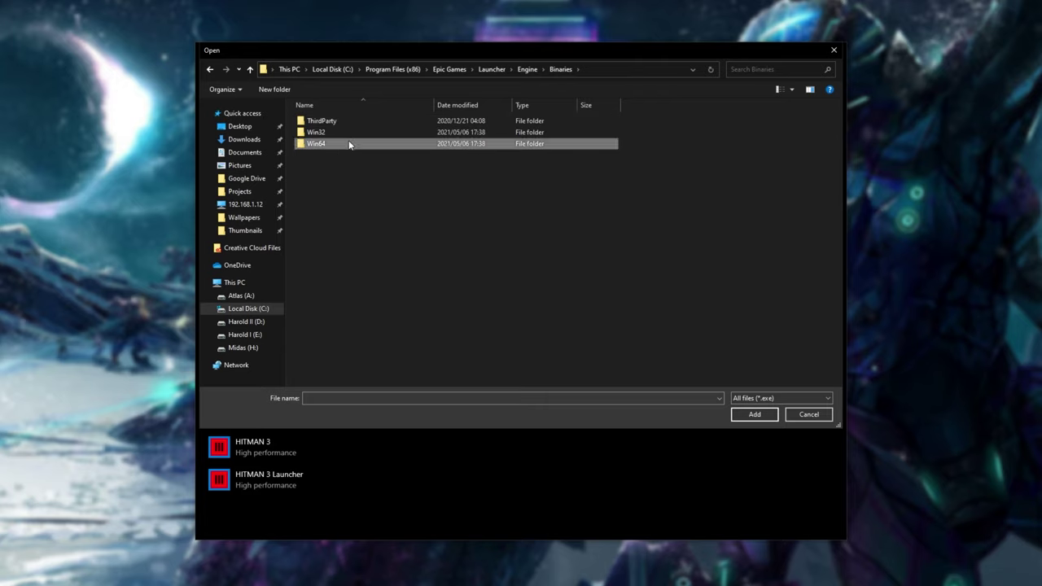
double_click(350, 143)
click(355, 132)
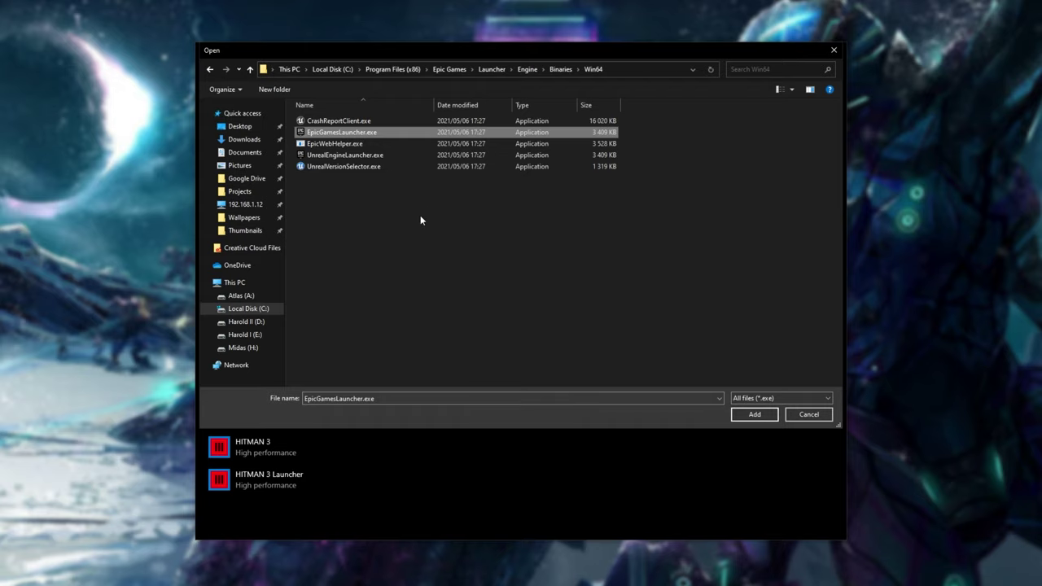
Select the EpicGamesLauncher.exe in the neighbouring Win32 folder instead
key(alt+Left)
double_click(343, 132)
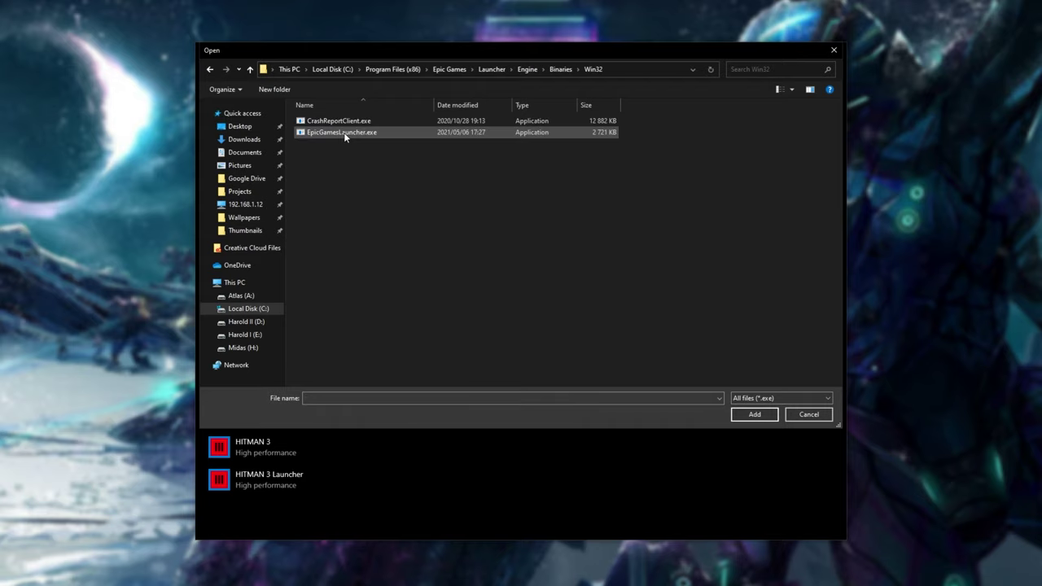
click(366, 134)
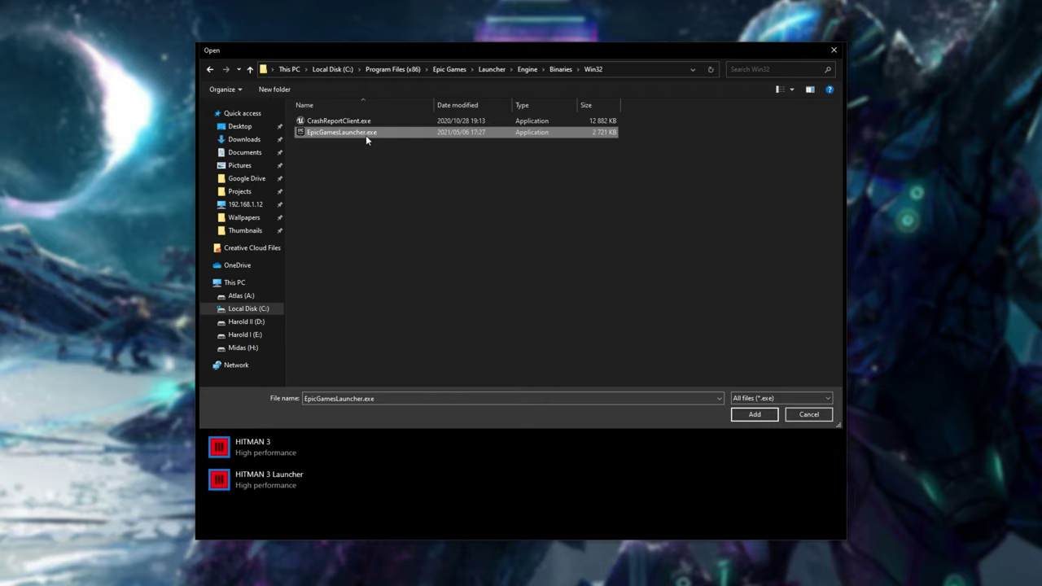
Return to the Win64 folder and add its EpicGamesLauncher.exe to the graphics performance preference list
key(alt+Left)
double_click(355, 145)
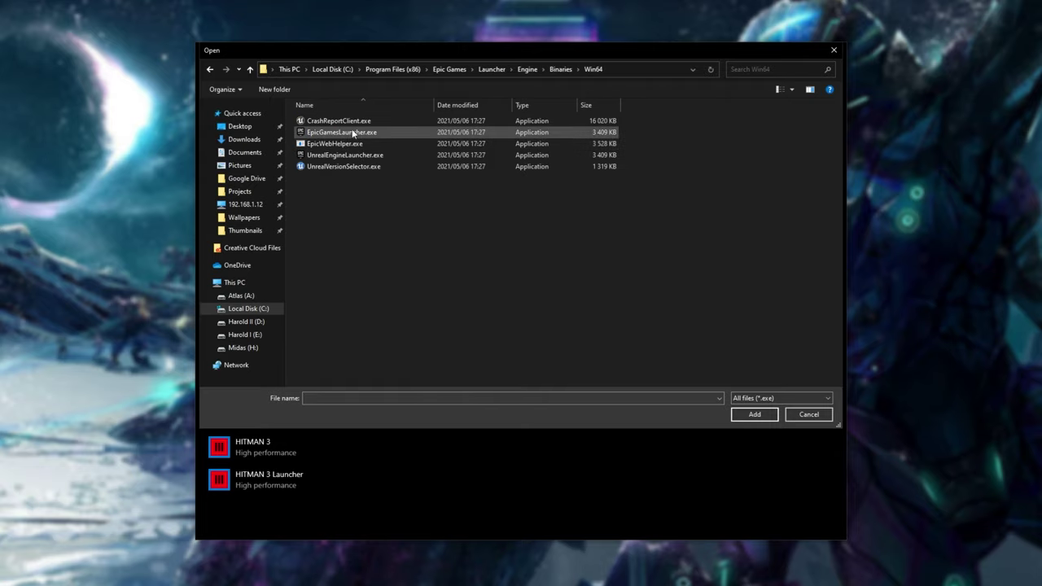
click(351, 132)
click(755, 414)
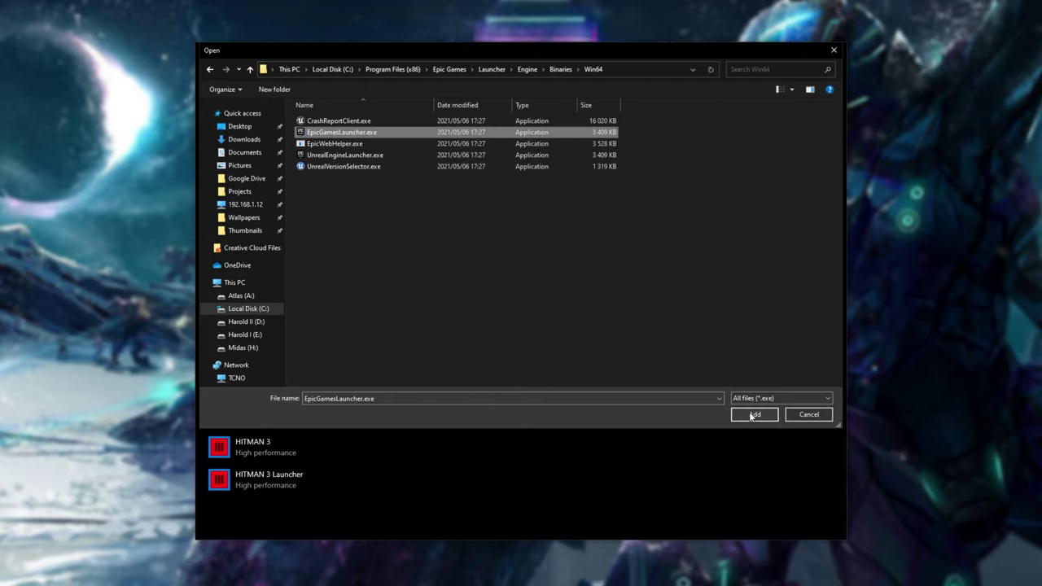
Save the graphics preference of the added Epic Games entry as Power saving and close Settings
scroll(552, 398, down, 3)
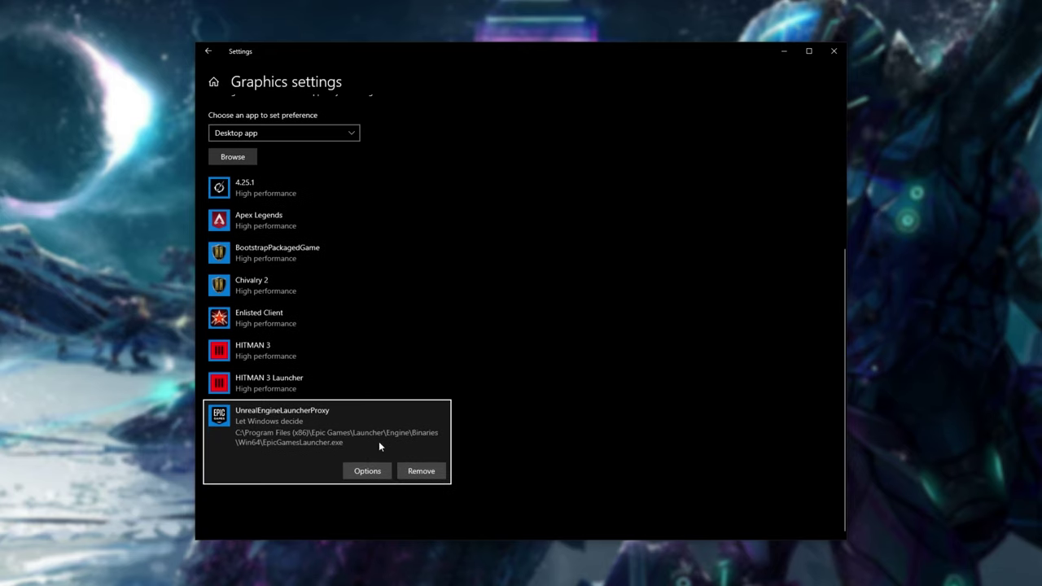
click(369, 471)
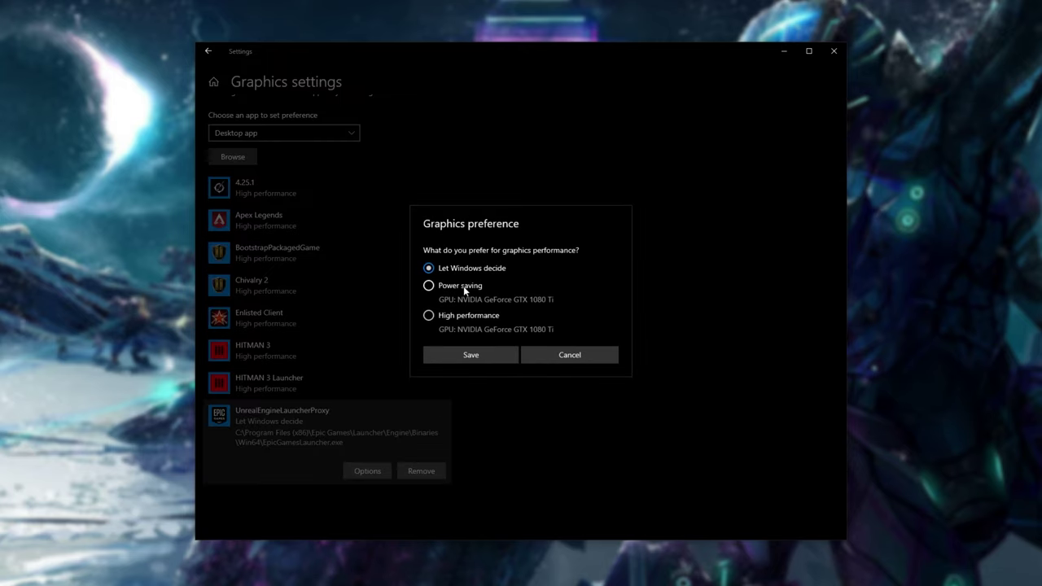
click(464, 285)
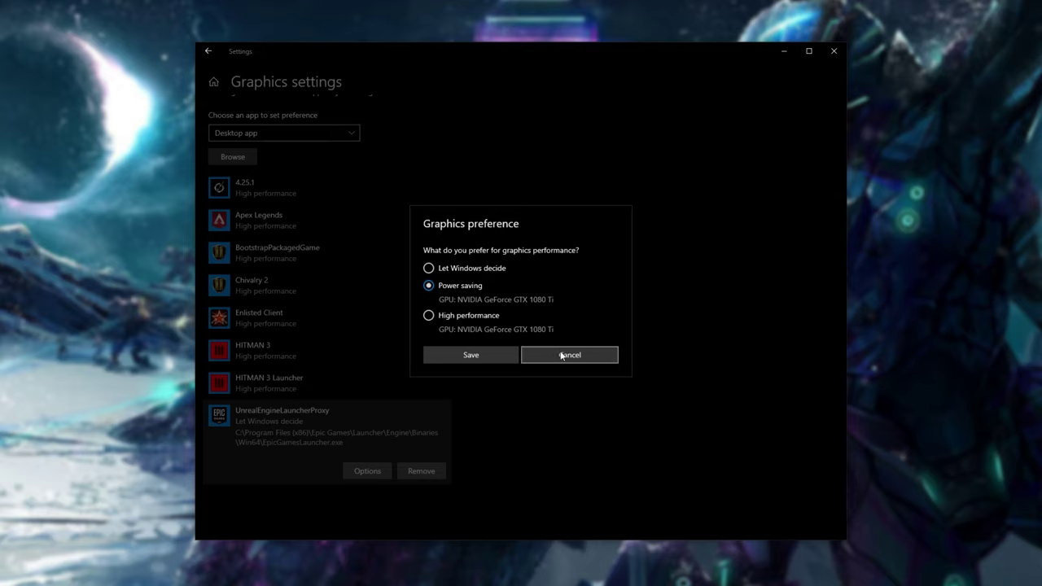
click(503, 359)
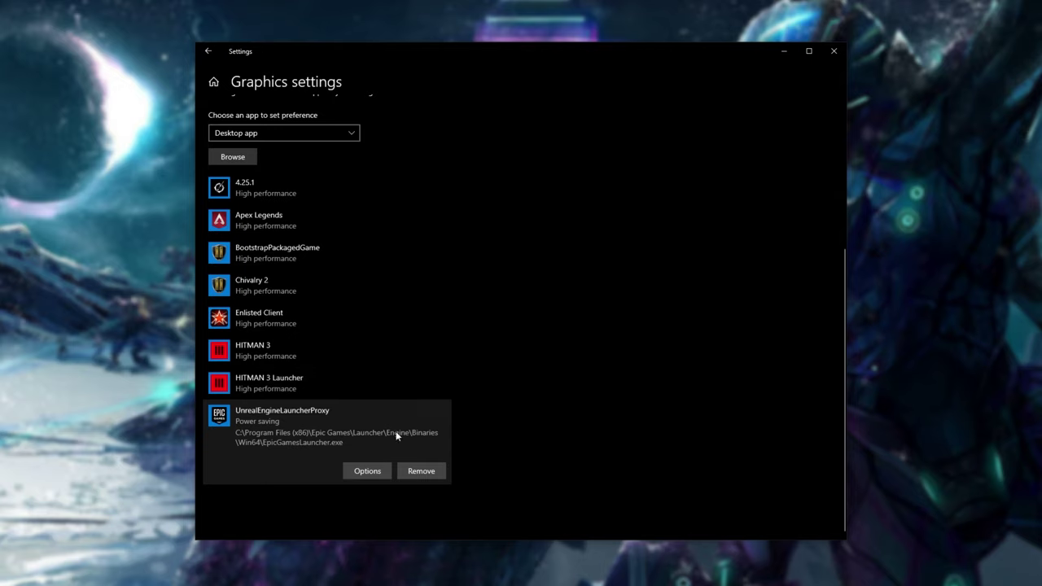
click(828, 57)
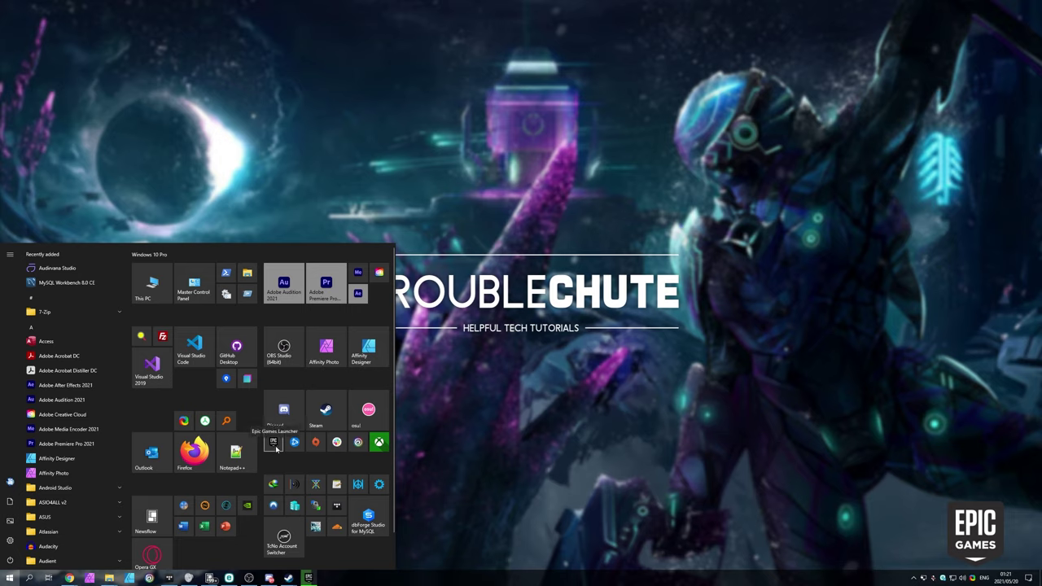
Create a desktop shortcut for Epic Games Launcher from its Start tile
scroll(285, 448, down, 3)
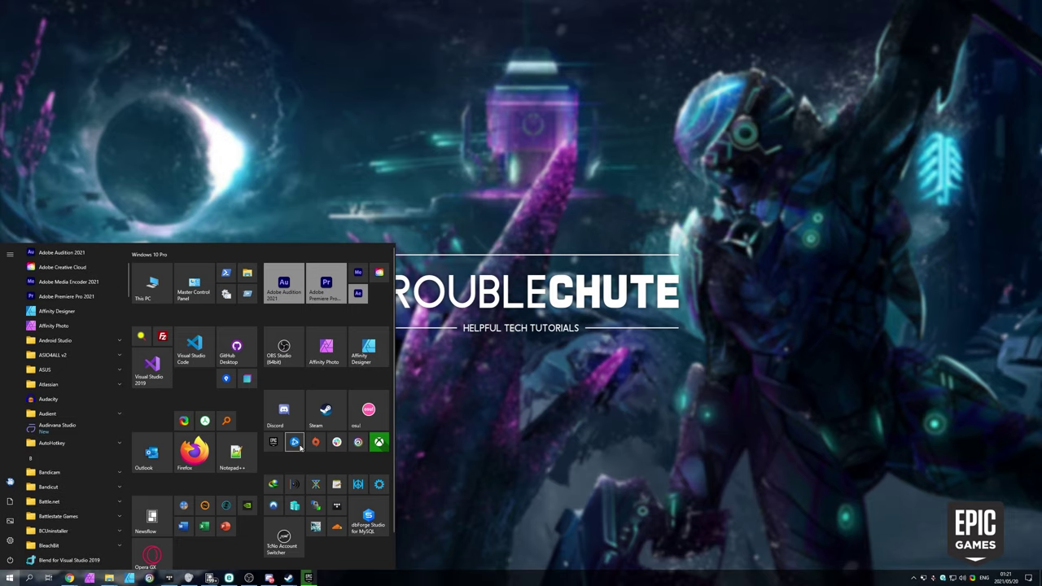
drag(273, 442, 521, 377)
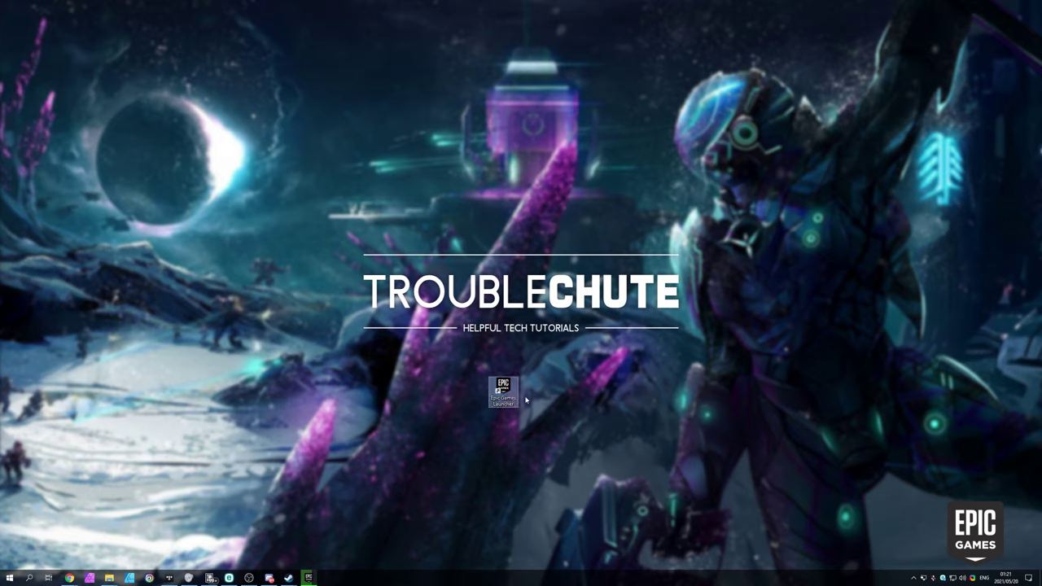
right_click(500, 403)
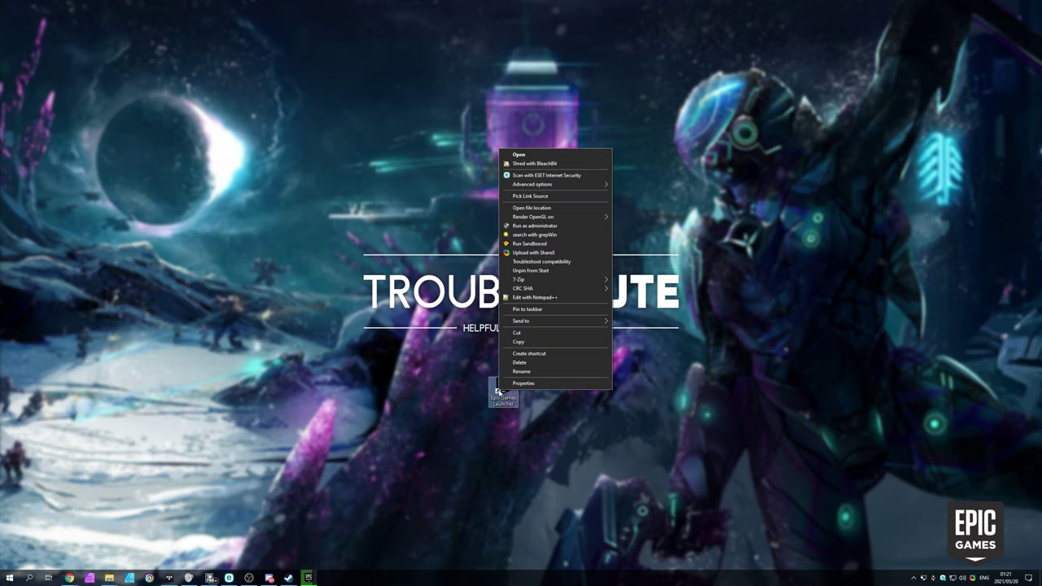
key(super)
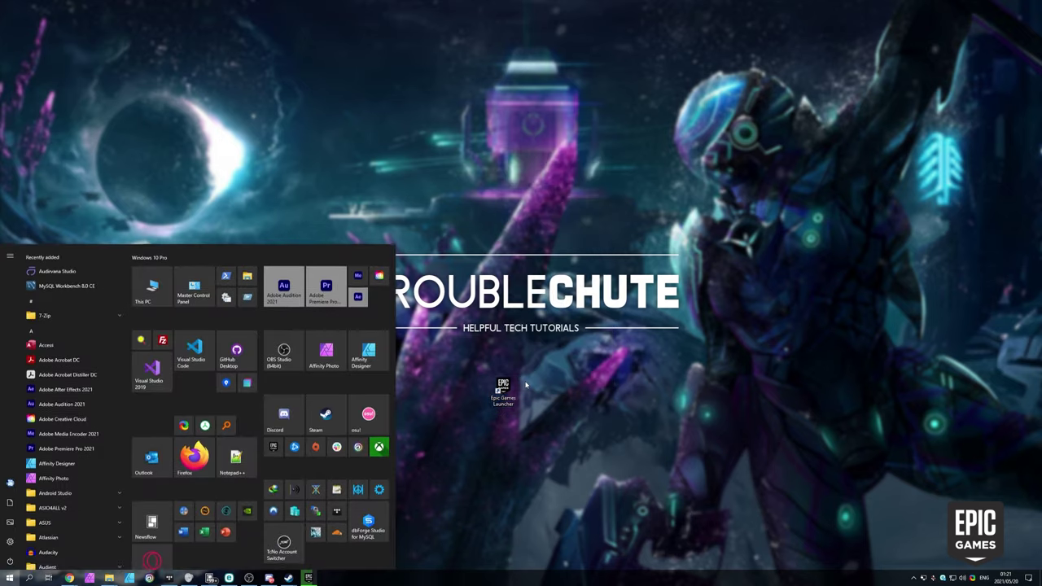
Open the file location of the Epic Games Launcher Start tile and display the launcher shortcut's properties
right_click(274, 442)
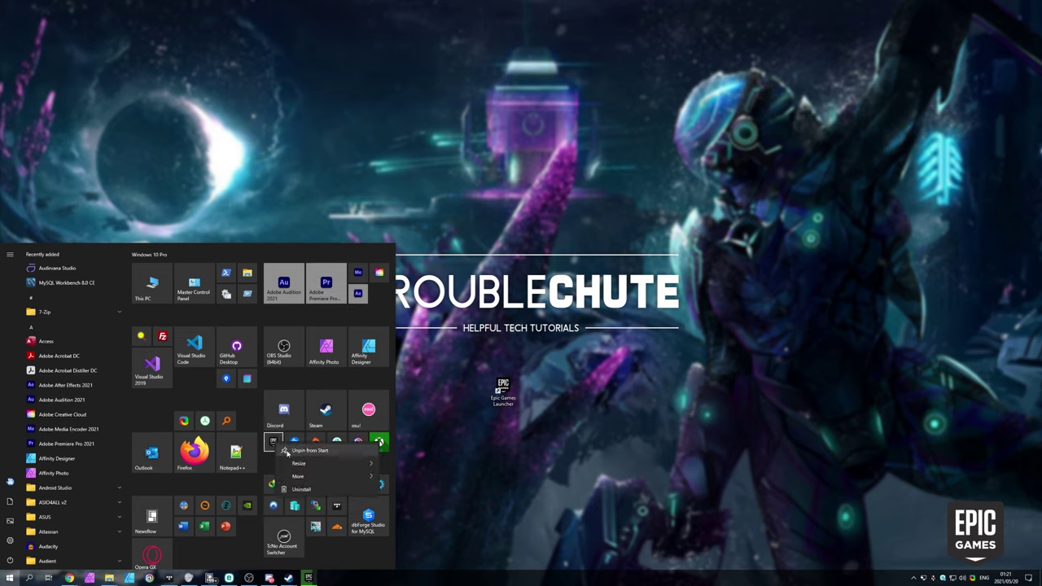
mouse_move(326, 476)
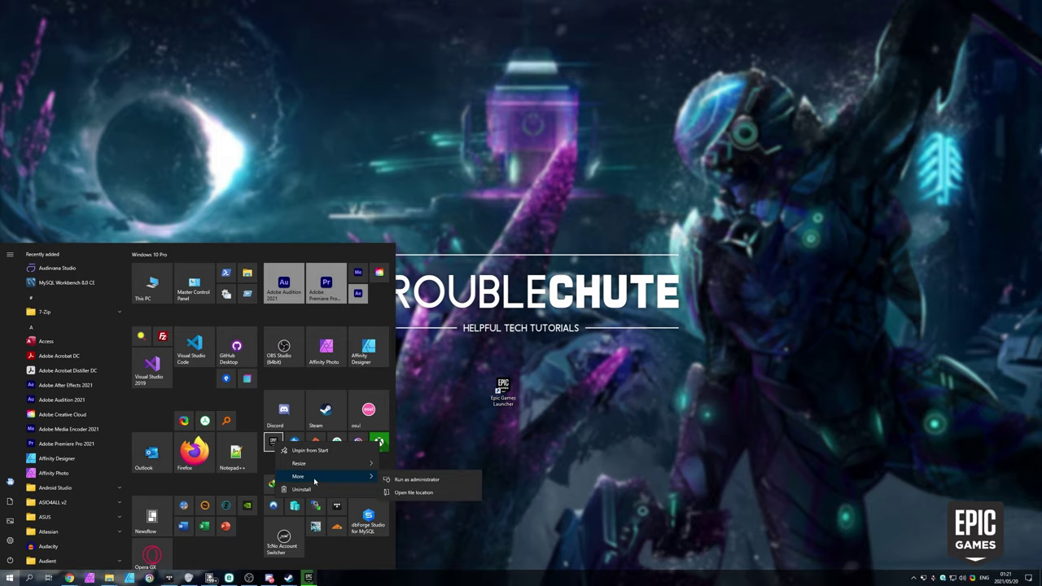
click(415, 507)
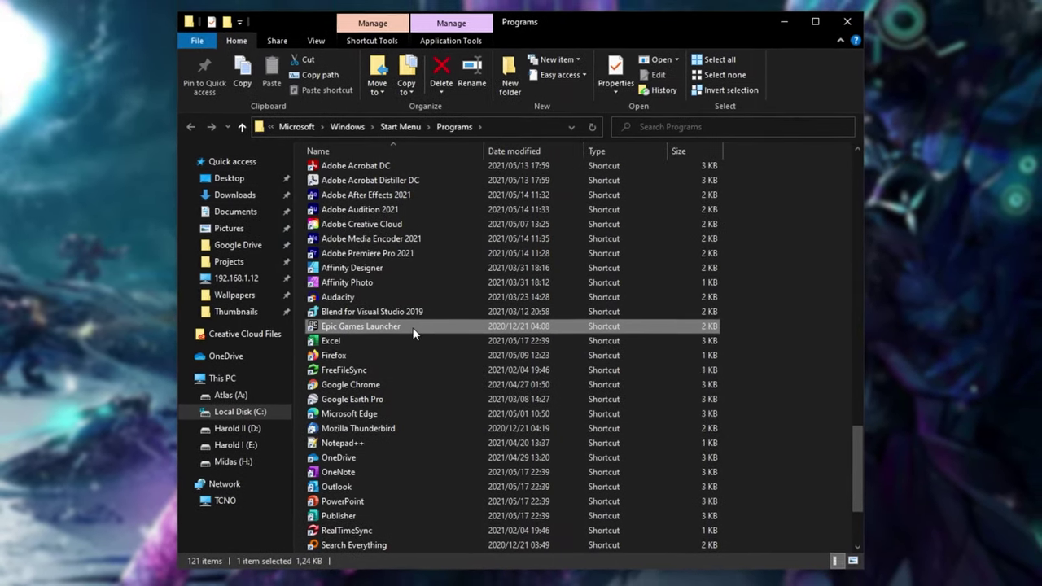
right_click(409, 328)
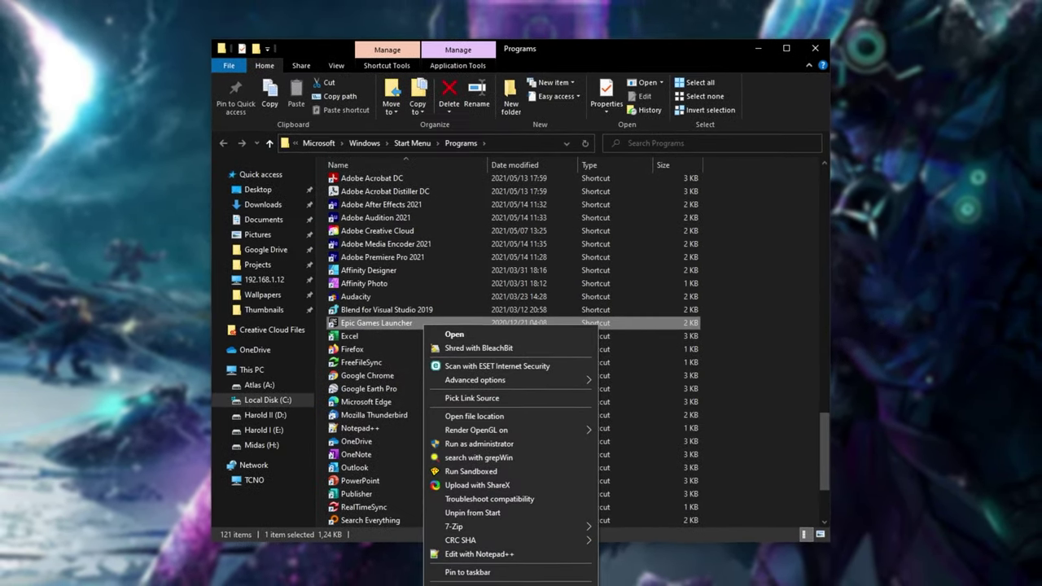
key(r)
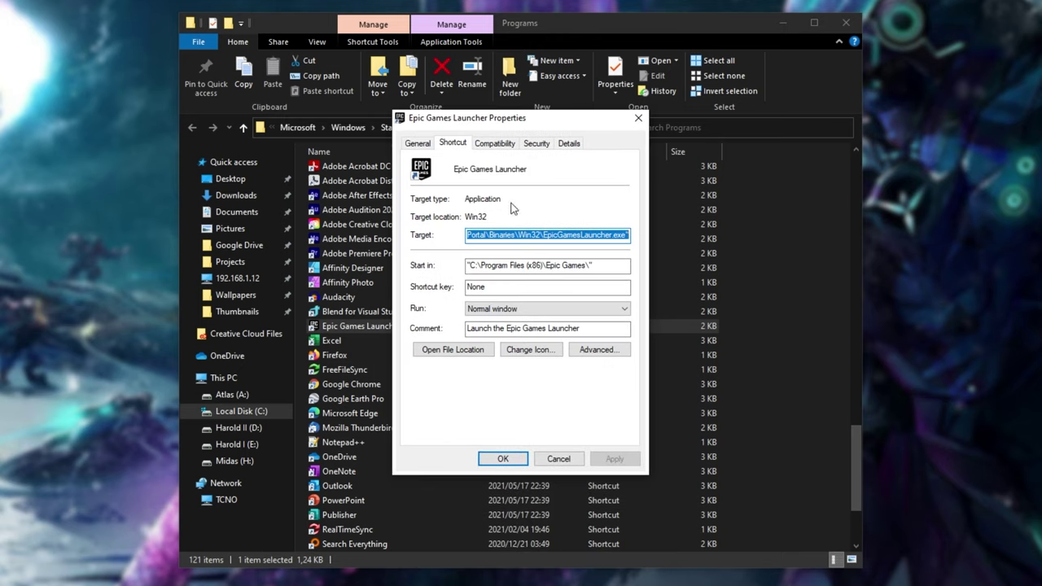
Override the Epic Games Launcher shortcut's high DPI scaling behavior with scaling performed by Application, and apply the compatibility change
click(507, 145)
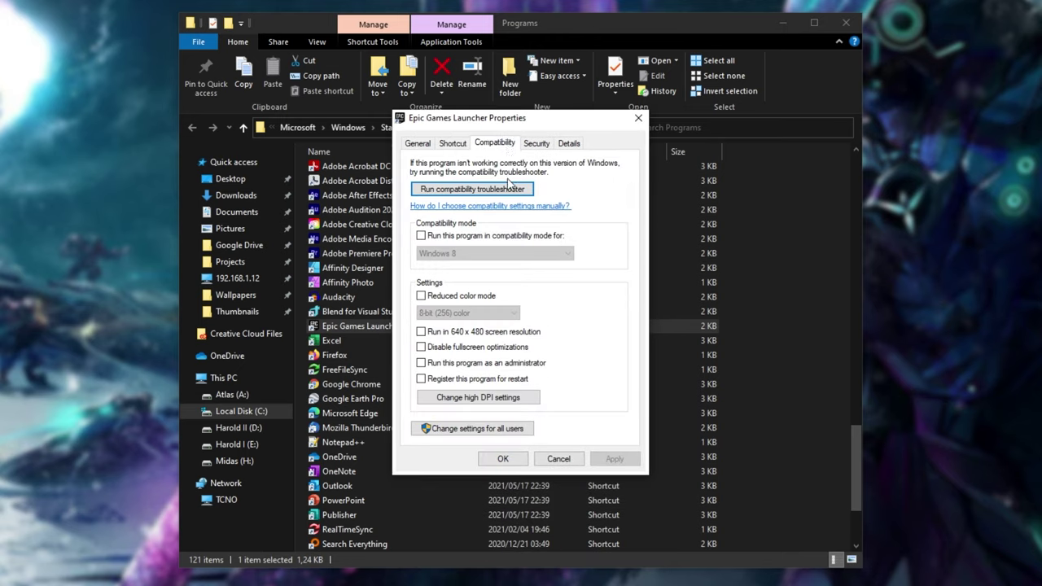
click(523, 404)
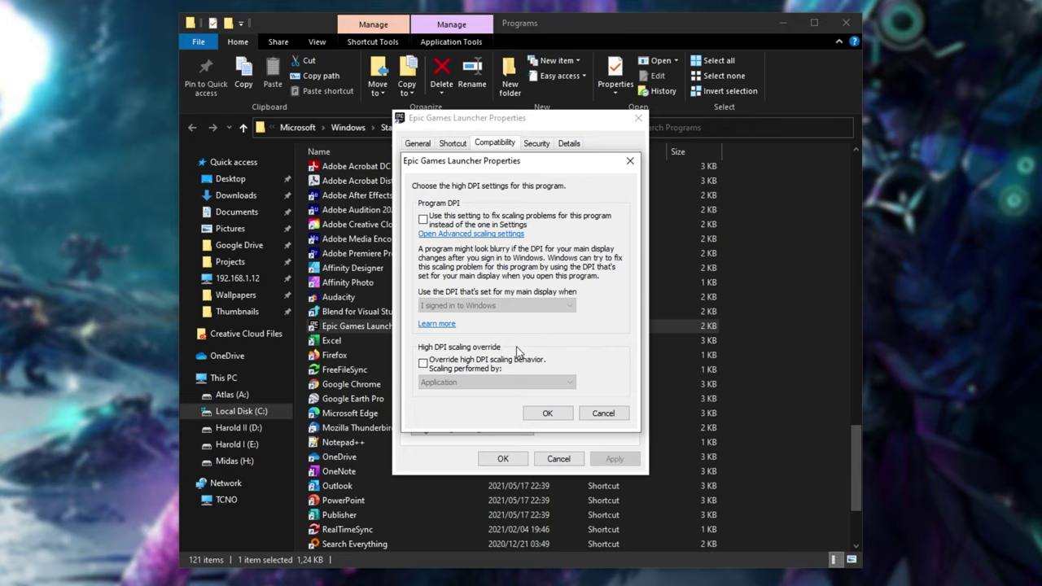
click(464, 368)
click(486, 382)
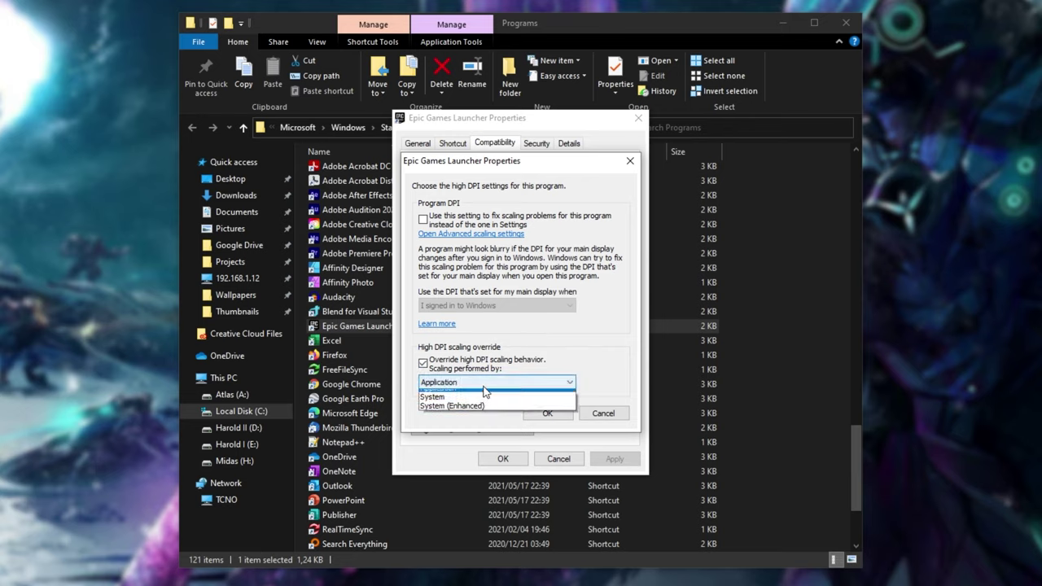
click(477, 393)
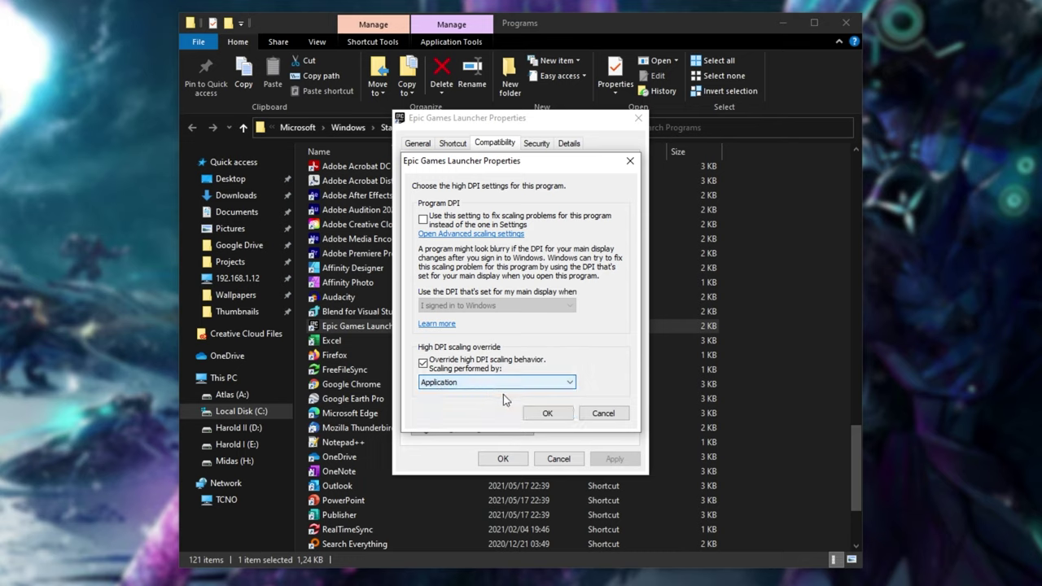
click(548, 413)
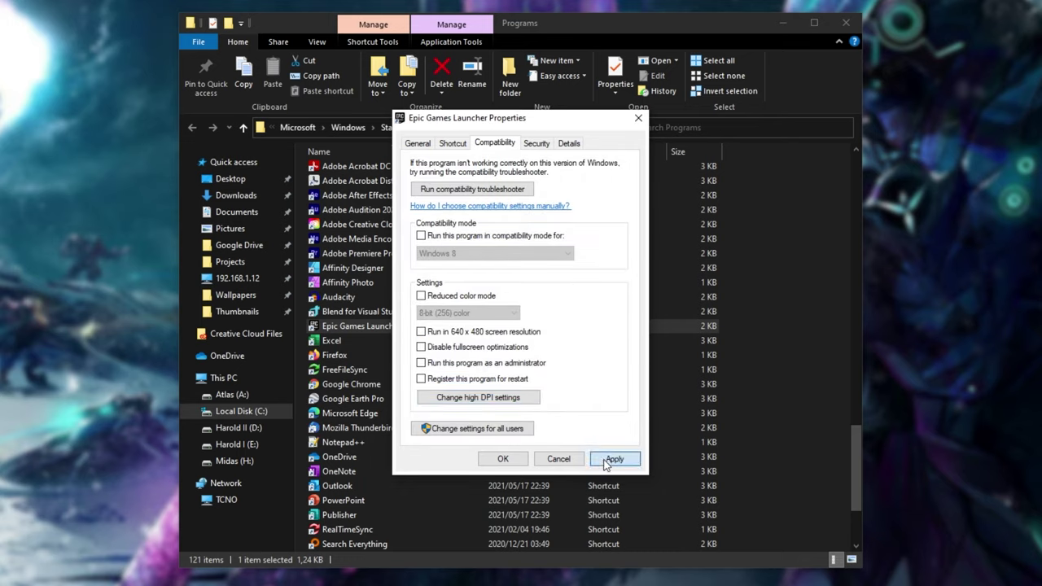
click(612, 459)
click(502, 458)
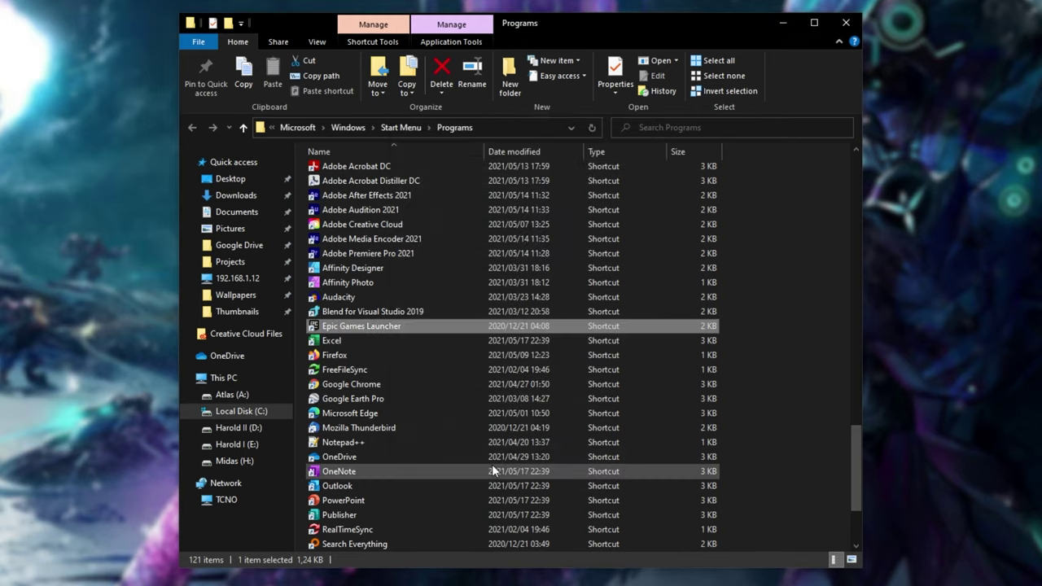
Launch Epic Games Launcher from the Programs folder and check its Home page, minimizing the launcher and closing the folder when done
click(823, 237)
double_click(489, 320)
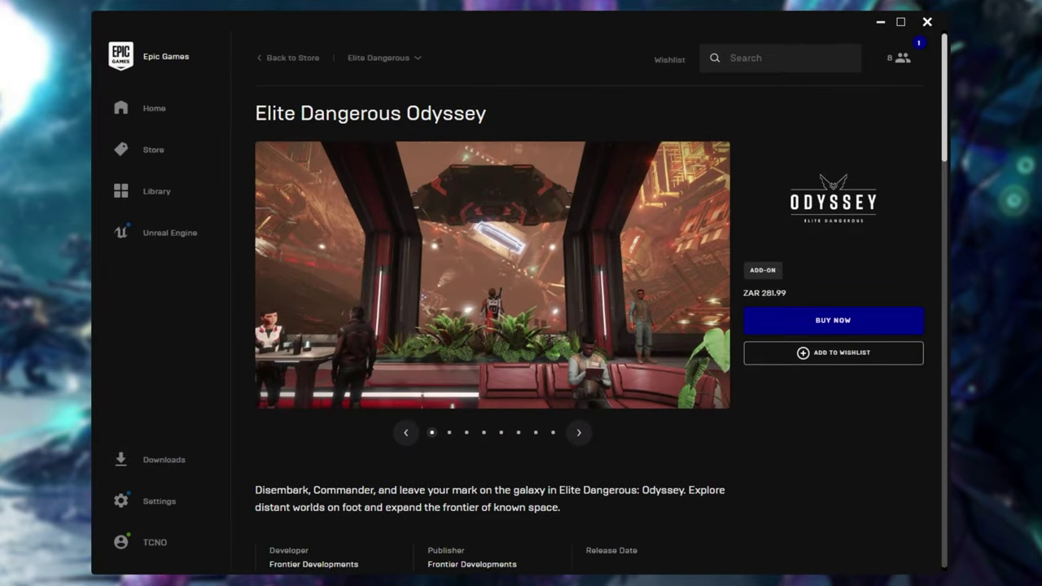
click(155, 111)
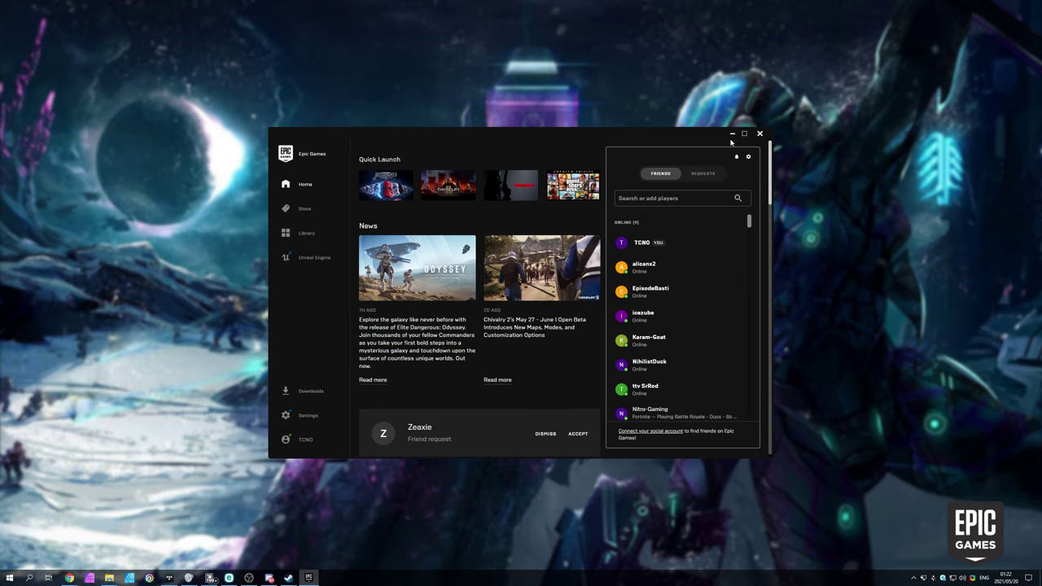
click(880, 22)
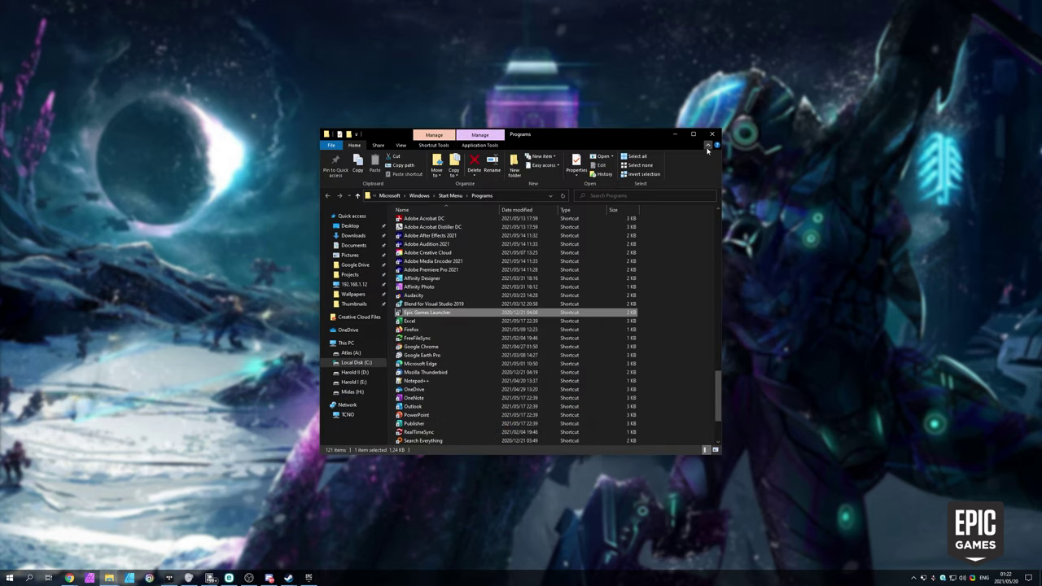
click(713, 134)
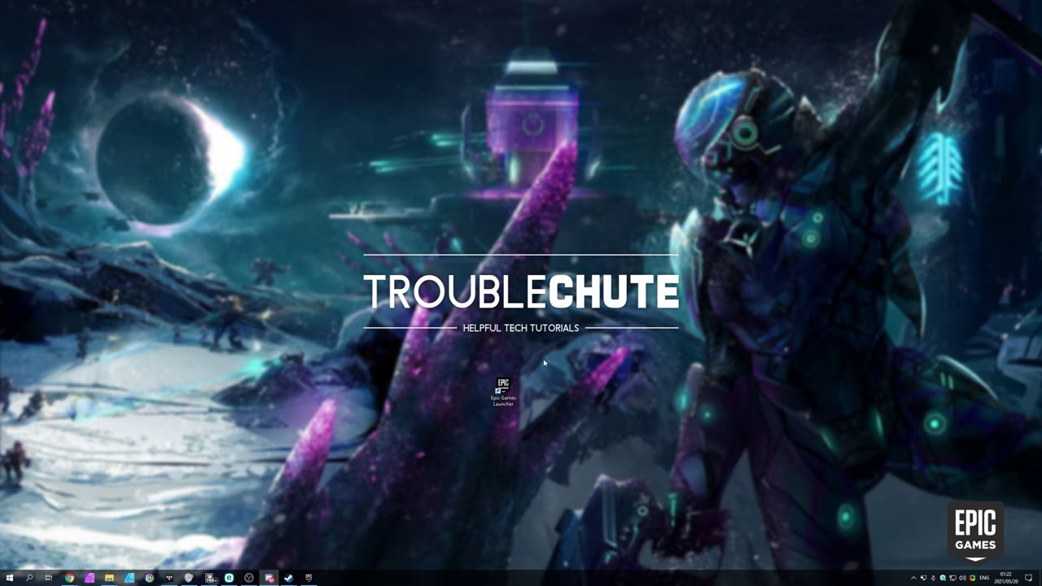